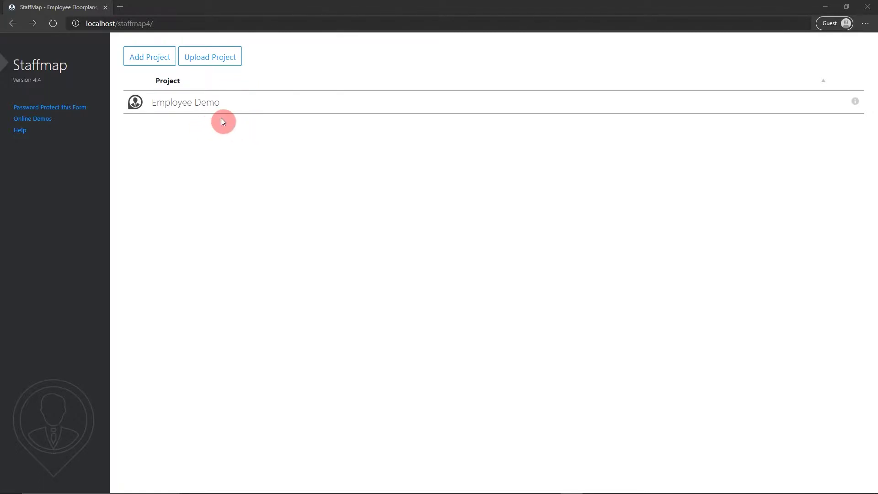
# - Create a project named NewProject and fit its Floor1 plan comfortably in view
pyautogui.click(185, 106)
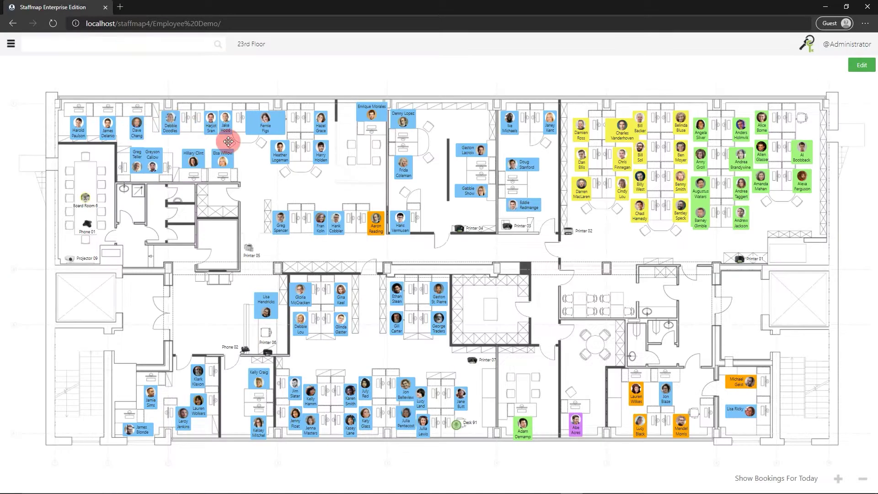
pyautogui.hotkey('alt', 'Left')
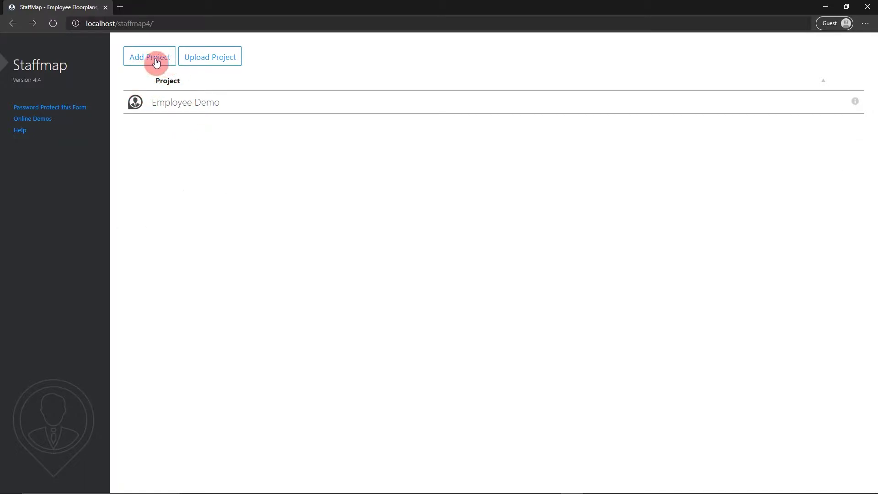
pyautogui.click(159, 64)
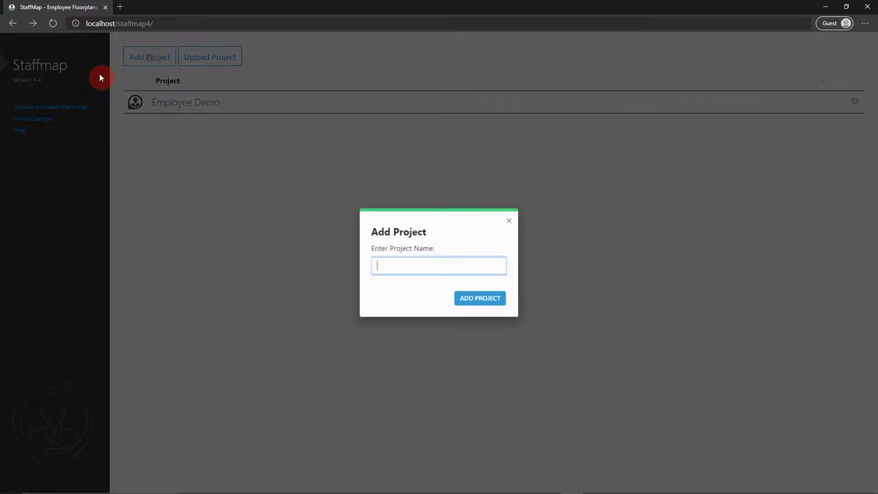
pyautogui.click(470, 299)
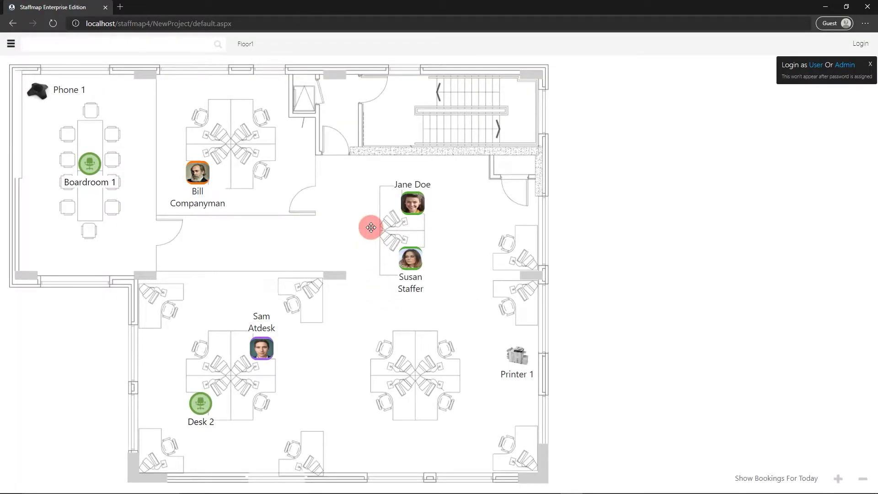
pyautogui.scroll(-3, 350, 237)
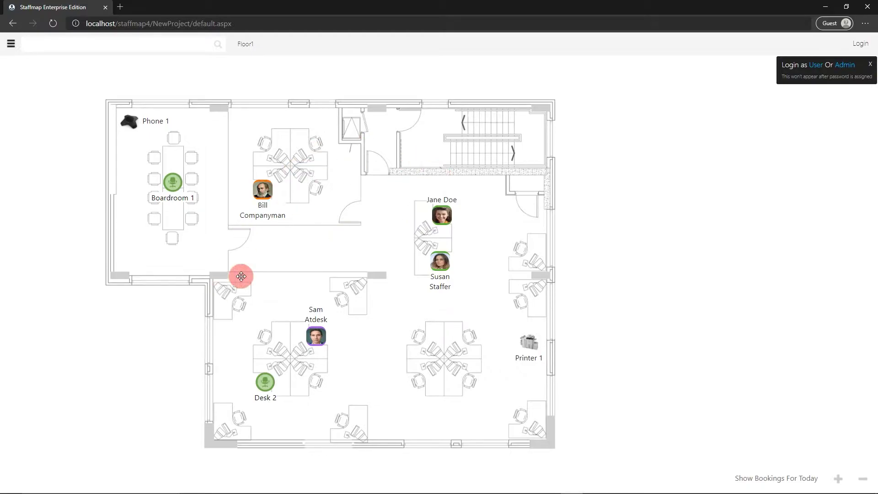
pyautogui.moveTo(241, 277); pyautogui.dragTo(363, 218)
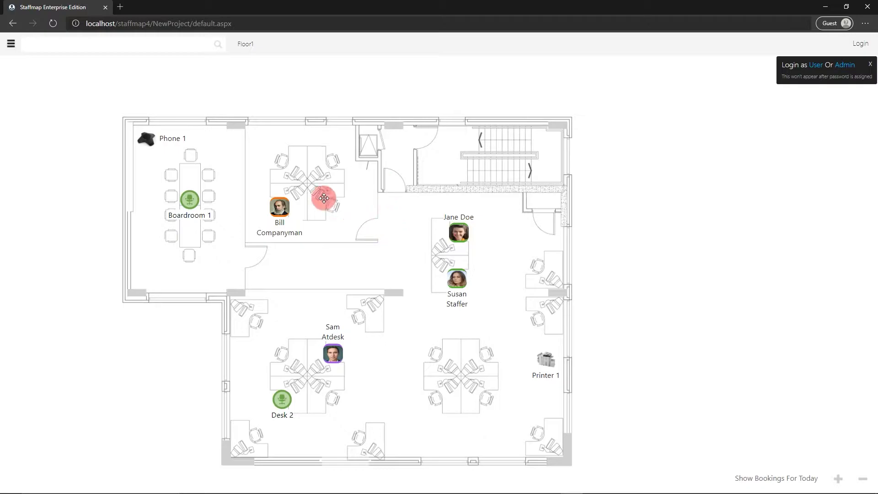
pyautogui.moveTo(288, 229); pyautogui.dragTo(378, 221)
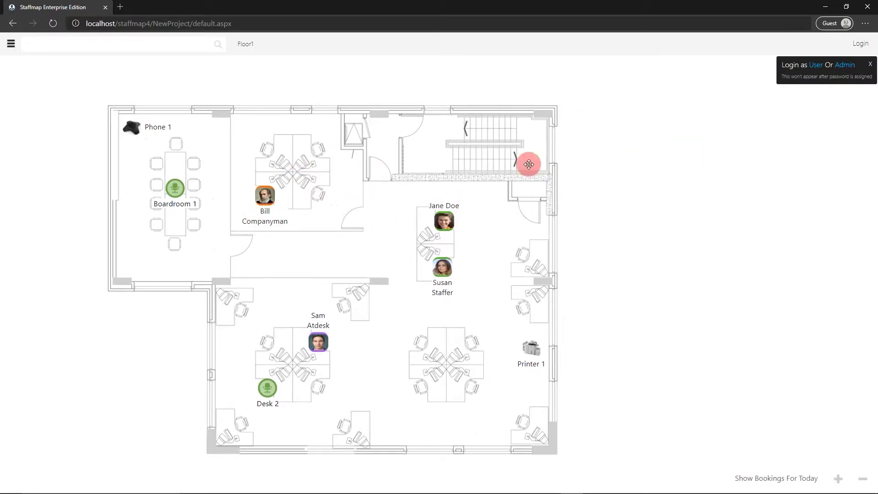
pyautogui.moveTo(526, 163); pyautogui.dragTo(284, 207)
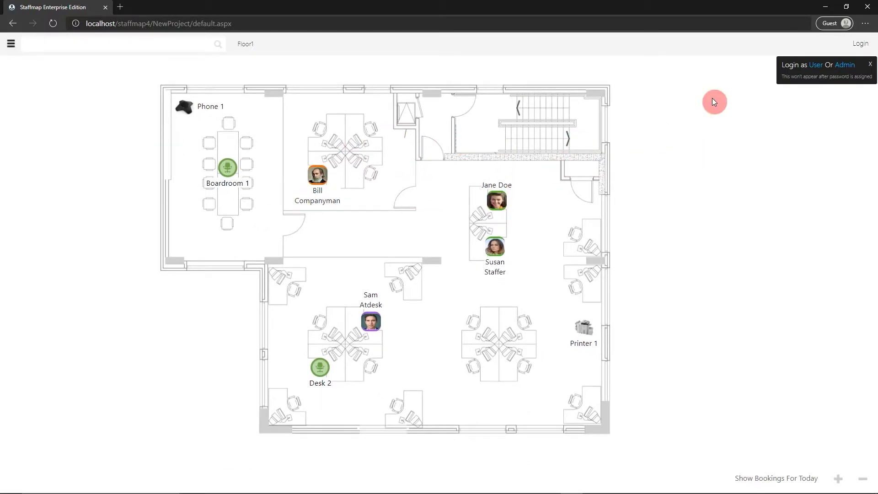
# - Log in as Admin and start a new item named 10th Floor with type Floor
pyautogui.click(859, 64)
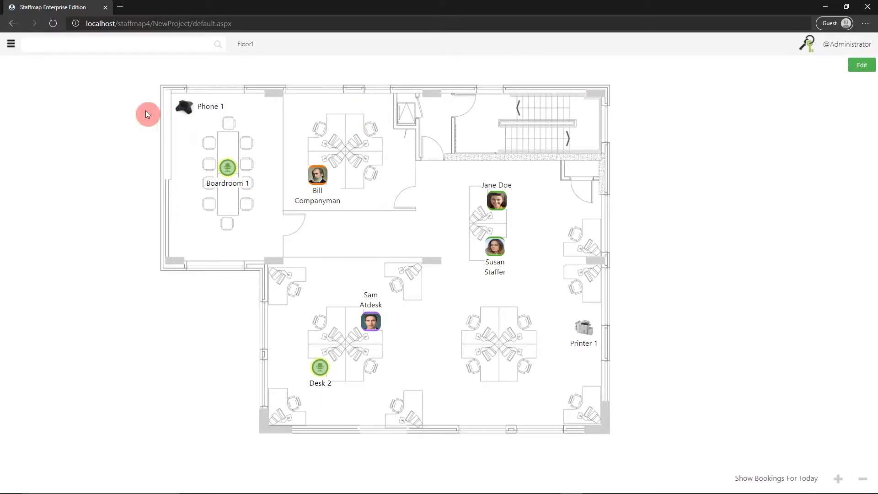
pyautogui.click(12, 46)
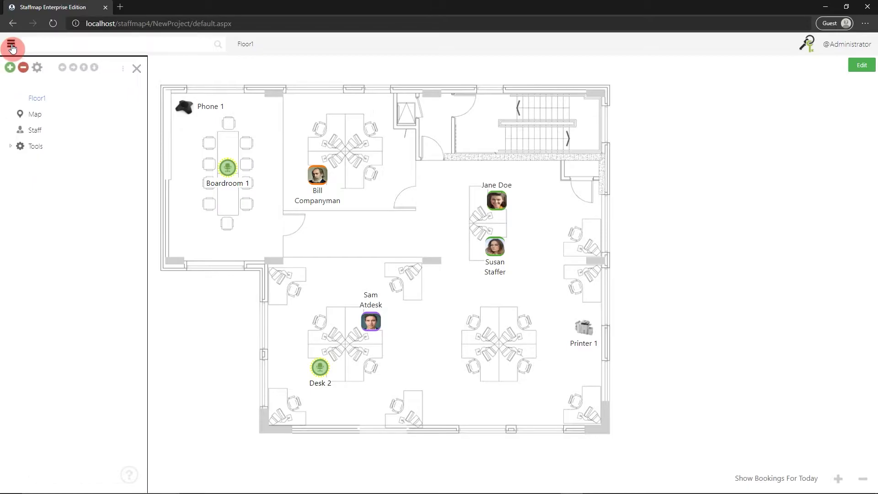
pyautogui.click(10, 69)
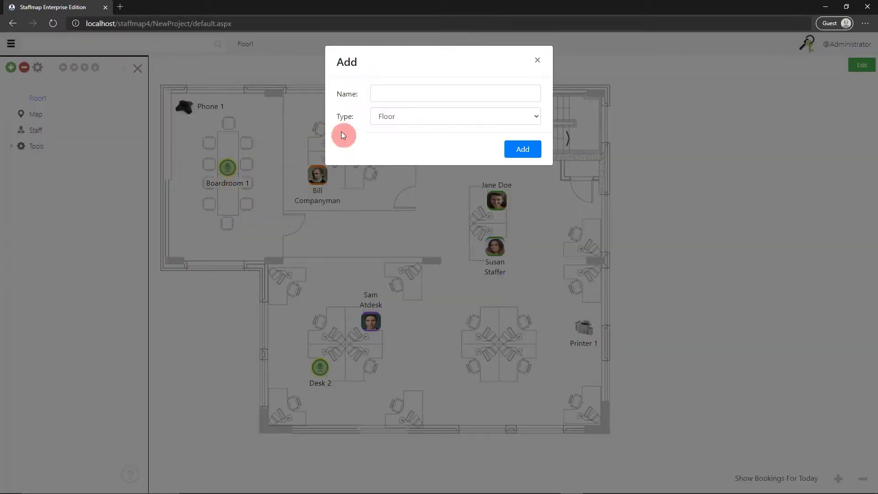
pyautogui.click(389, 97)
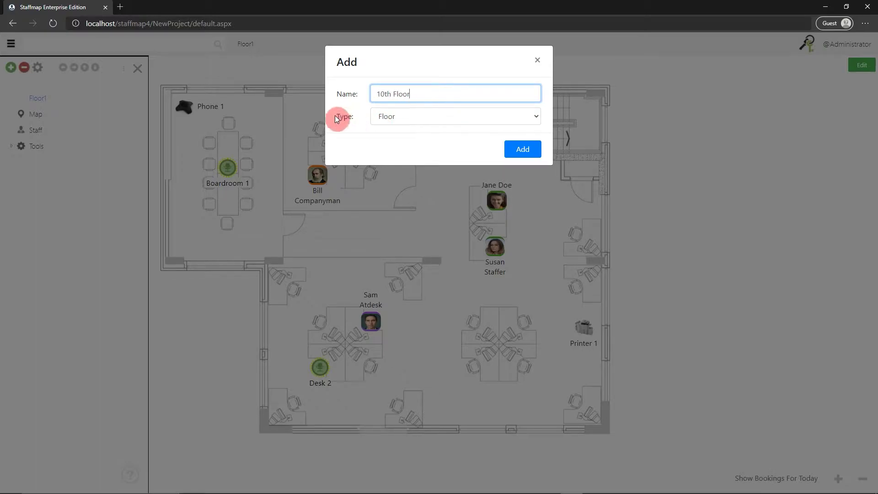
pyautogui.click(429, 124)
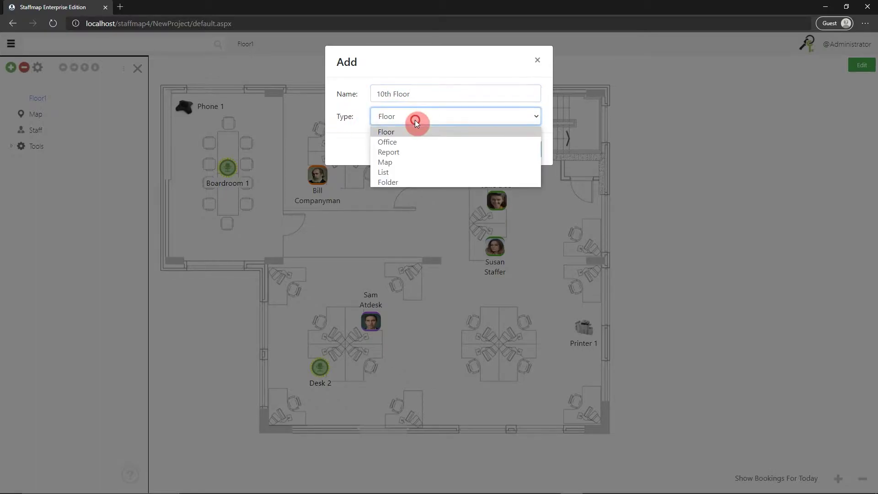
pyautogui.click(394, 133)
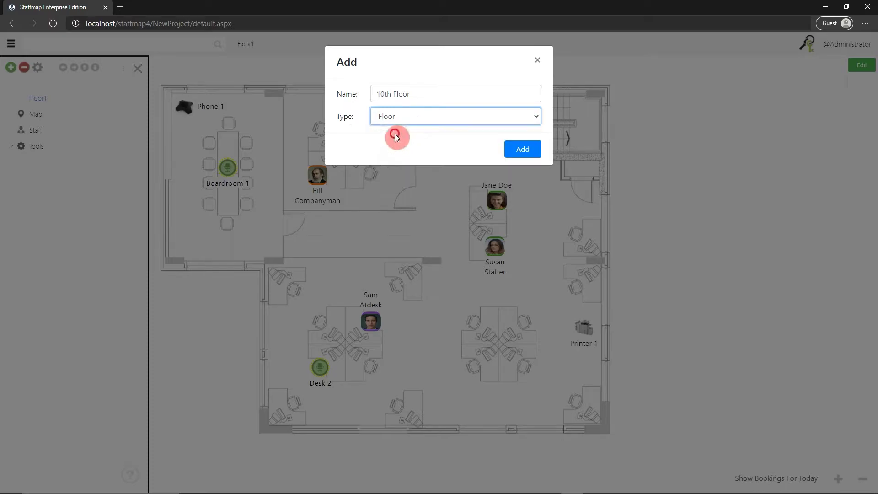
# - Add the 10th Floor using floor10.jpg as its plan, past the size warning, and frame it
pyautogui.click(513, 153)
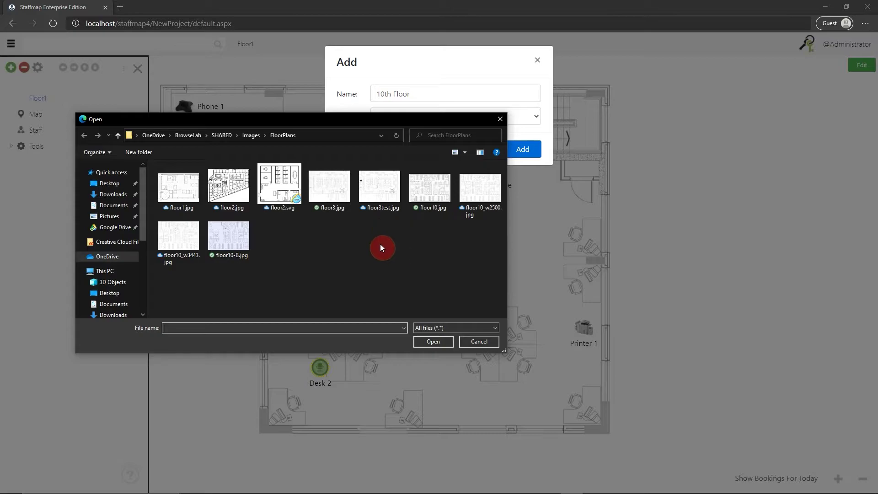
pyautogui.doubleClick(434, 190)
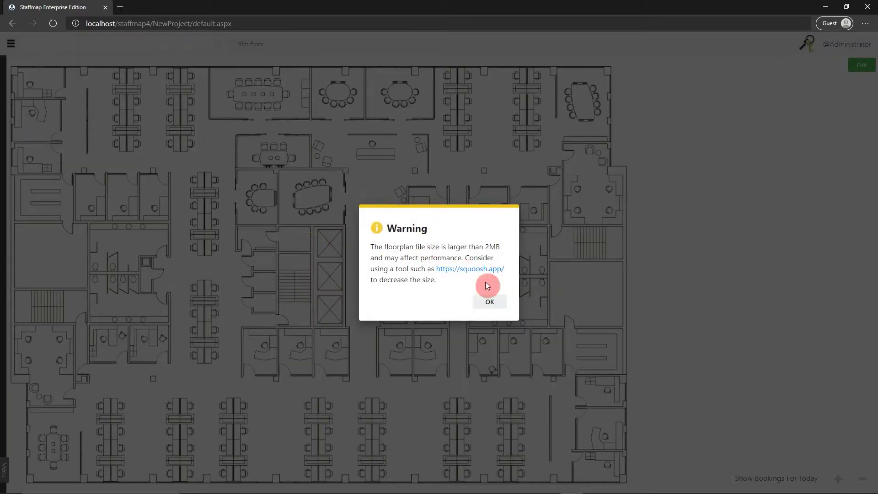
pyautogui.click(490, 300)
pyautogui.moveTo(280, 233); pyautogui.dragTo(365, 231)
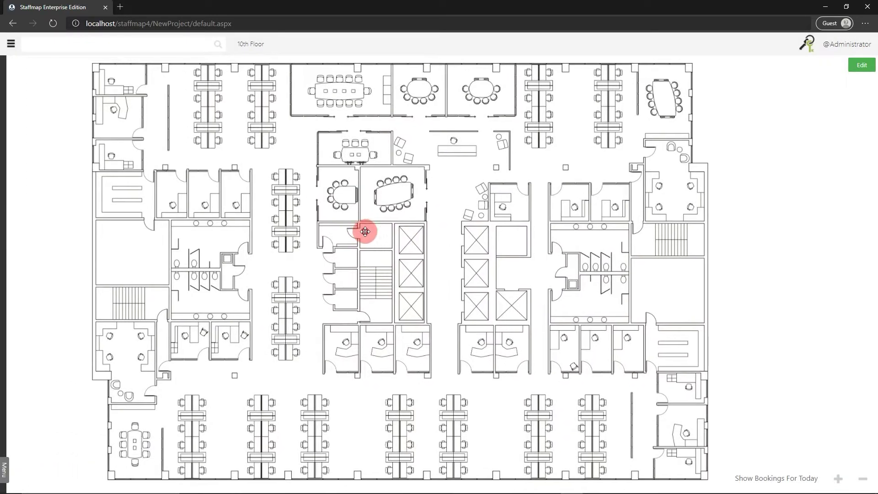
pyautogui.scroll(-2, 365, 232)
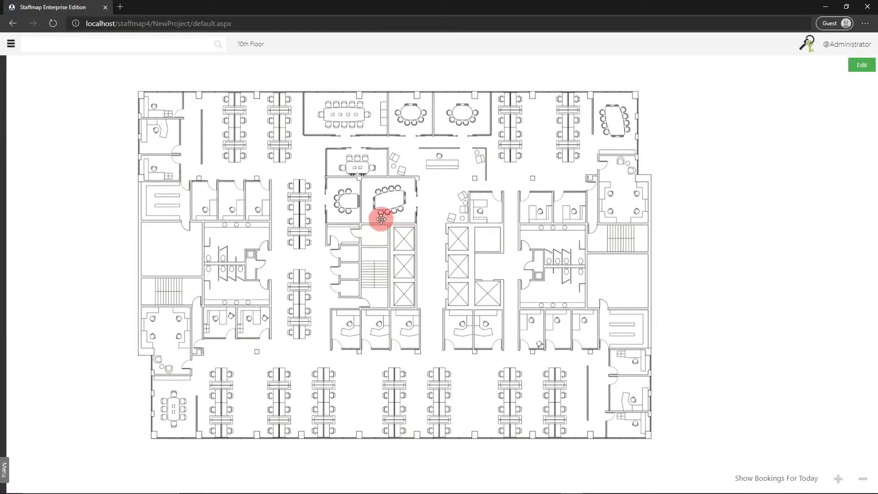
pyautogui.moveTo(339, 158); pyautogui.dragTo(363, 153)
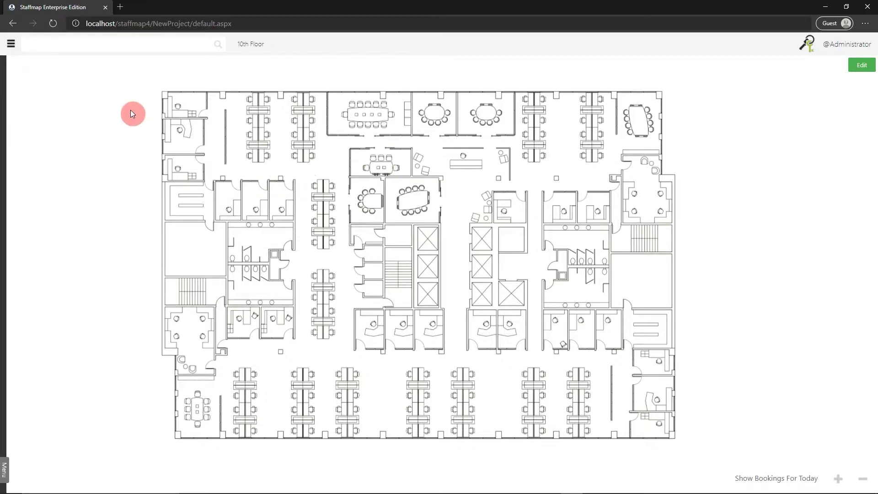
pyautogui.click(19, 48)
# - Pin the navigation panel and save the floor list with 10th Floor above Floor1
pyautogui.click(123, 68)
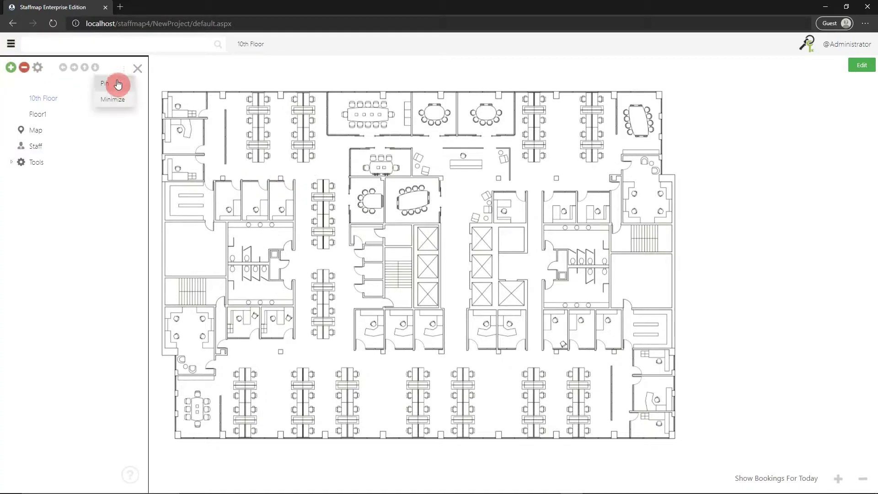
pyautogui.click(114, 84)
pyautogui.click(48, 98)
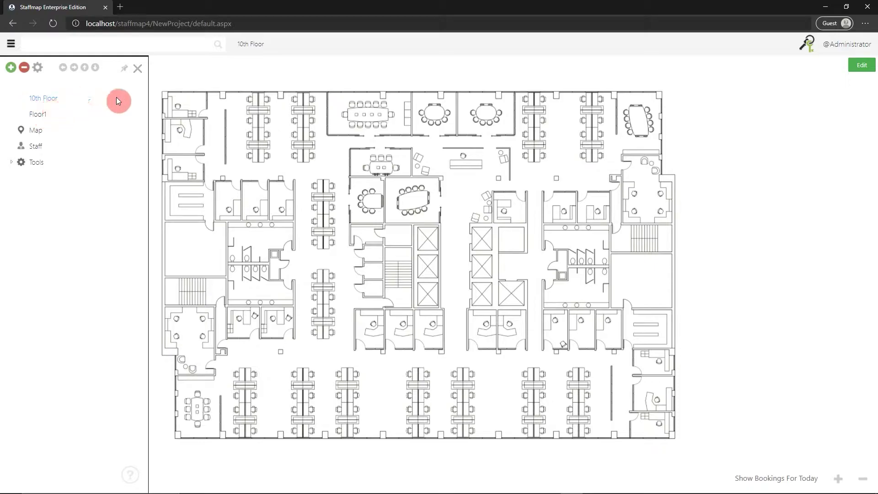
pyautogui.moveTo(204, 132); pyautogui.dragTo(234, 131)
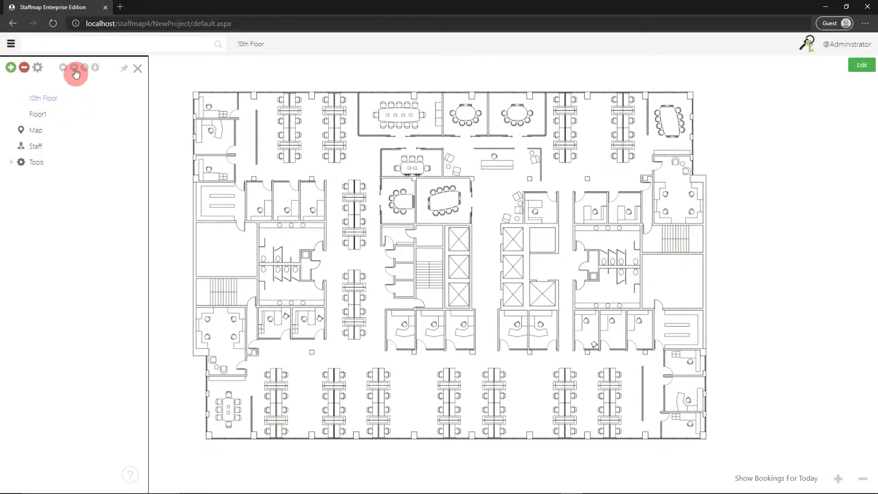
pyautogui.click(85, 70)
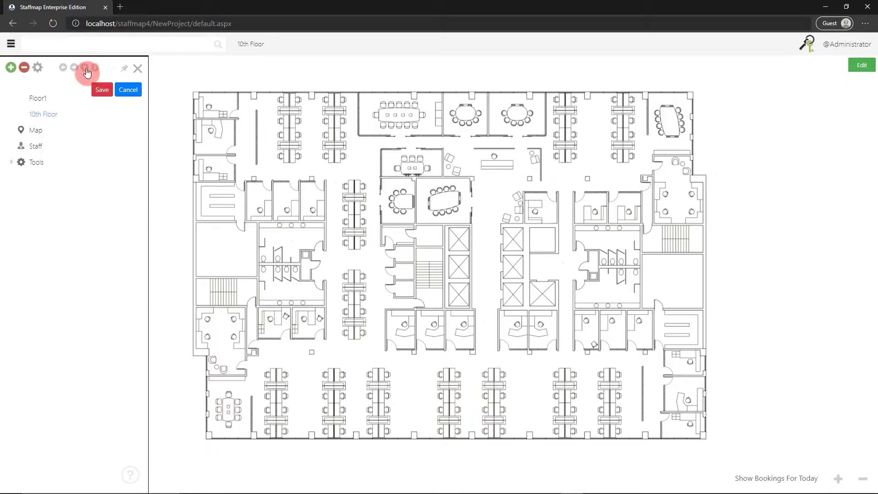
pyautogui.click(76, 70)
pyautogui.click(85, 70)
pyautogui.click(103, 89)
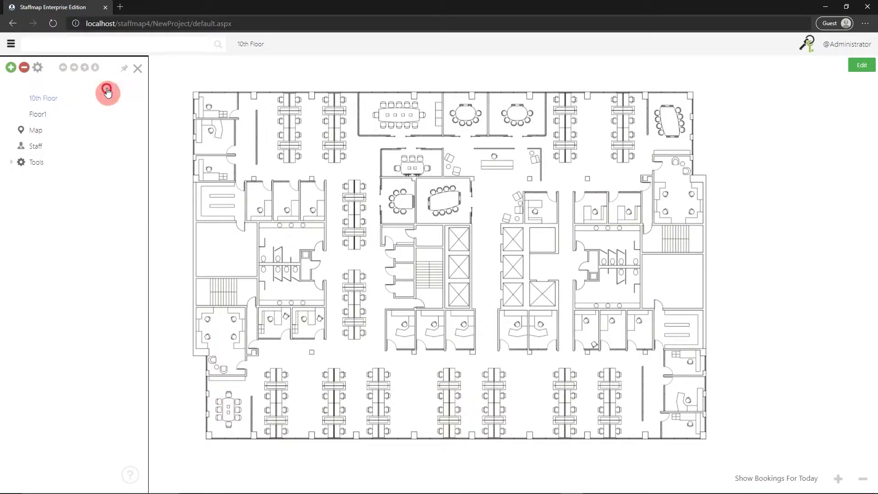
pyautogui.moveTo(270, 172); pyautogui.dragTo(261, 166)
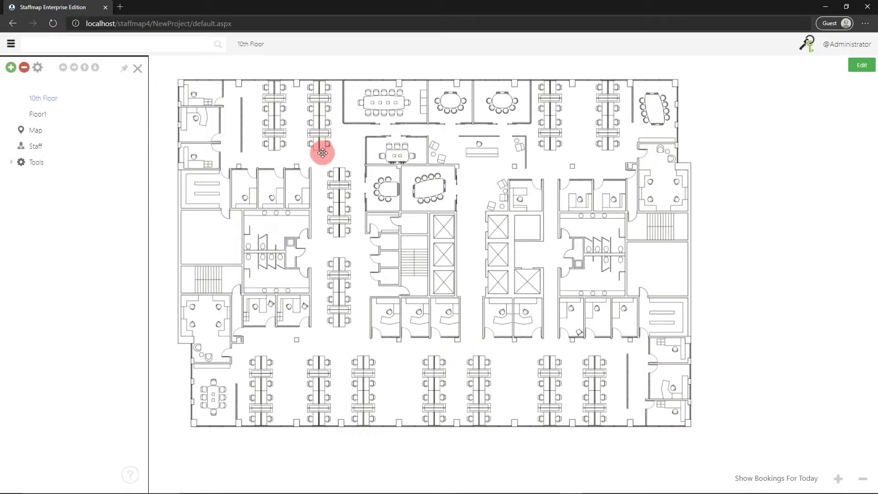
# - Drag staff members from the Staff list onto 10th Floor desks and save their positions
pyautogui.scroll(2, 273, 131)
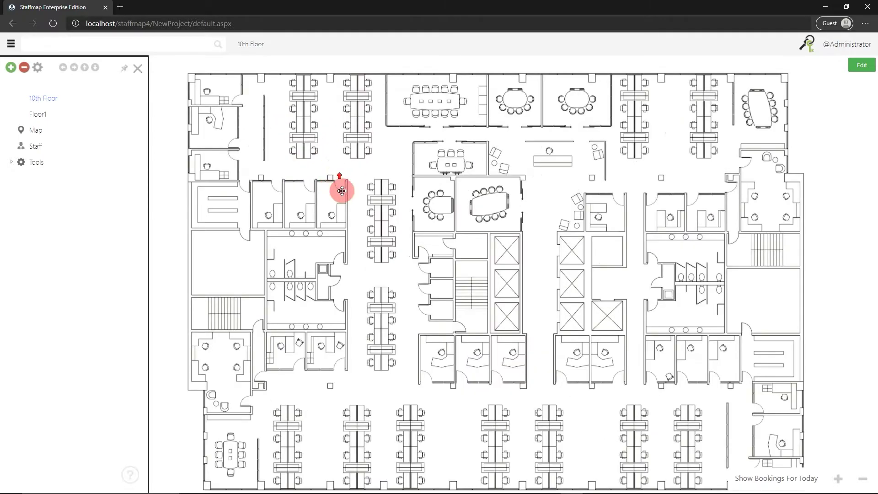
pyautogui.click(46, 147)
pyautogui.moveTo(343, 186); pyautogui.dragTo(489, 177)
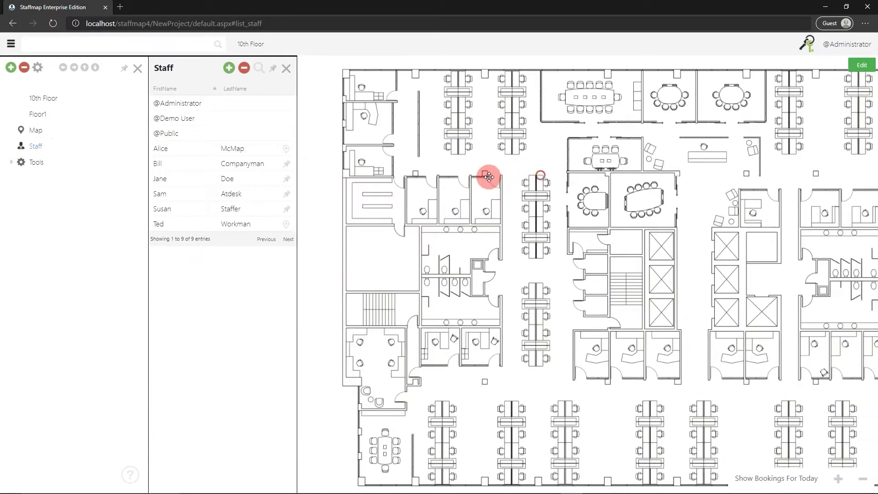
pyautogui.click(861, 67)
pyautogui.click(852, 84)
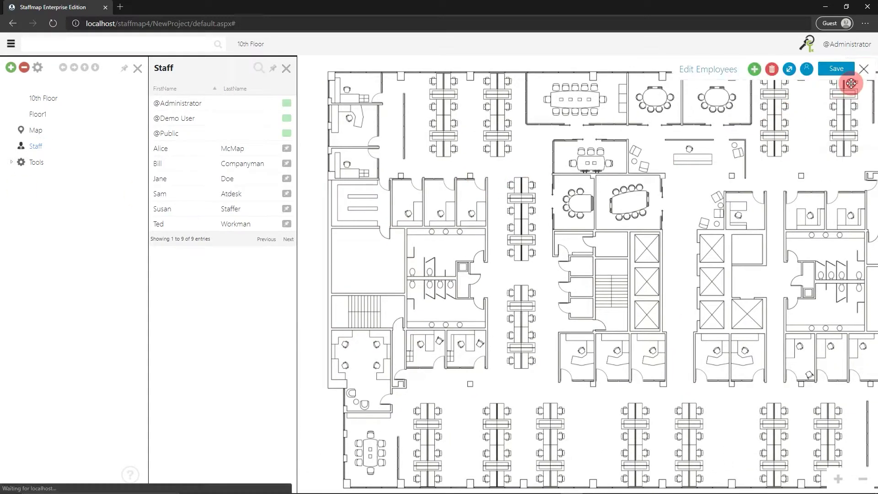
pyautogui.scroll(2, 388, 126)
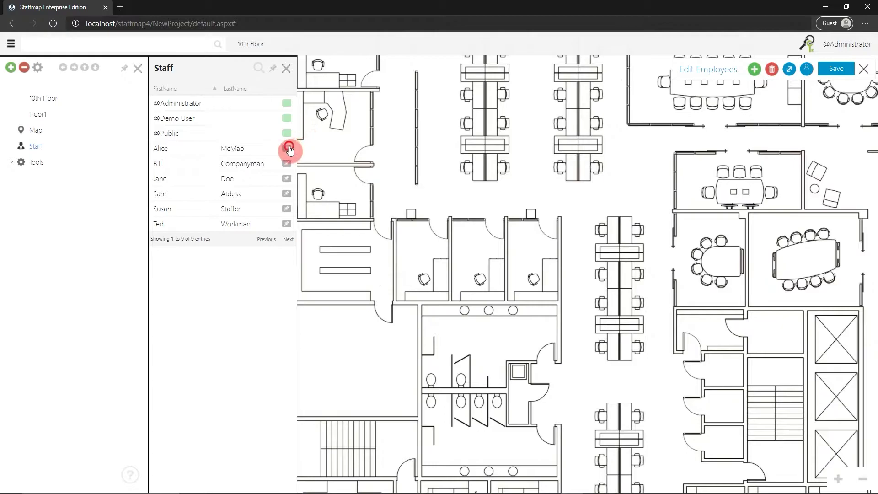
pyautogui.moveTo(289, 149); pyautogui.dragTo(422, 131)
pyautogui.moveTo(286, 194); pyautogui.dragTo(449, 168)
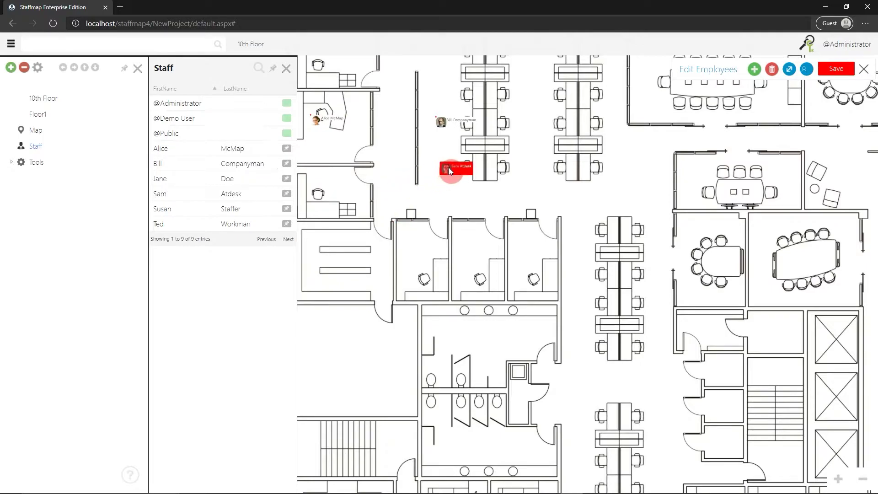
pyautogui.click(835, 69)
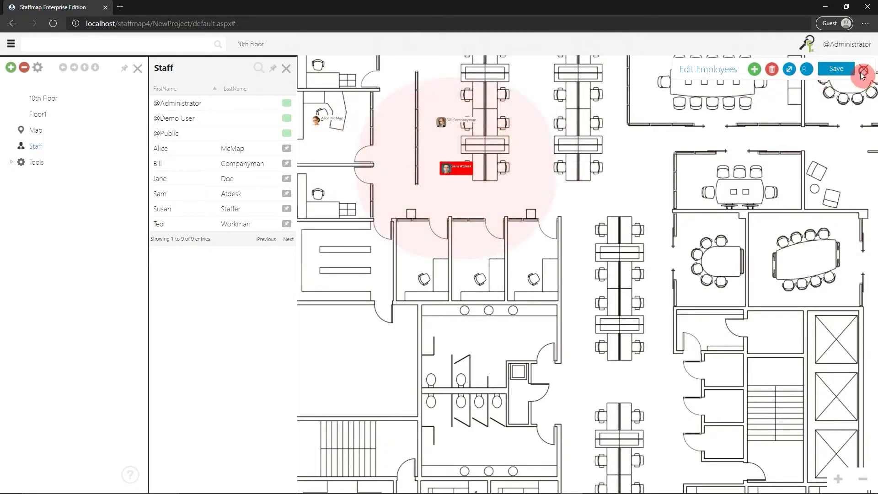
pyautogui.click(864, 70)
pyautogui.click(286, 69)
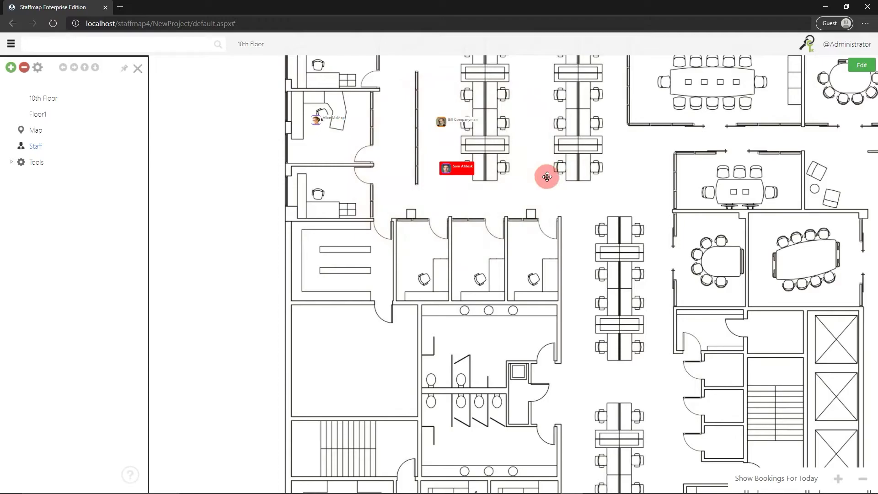
pyautogui.moveTo(546, 175); pyautogui.dragTo(434, 178)
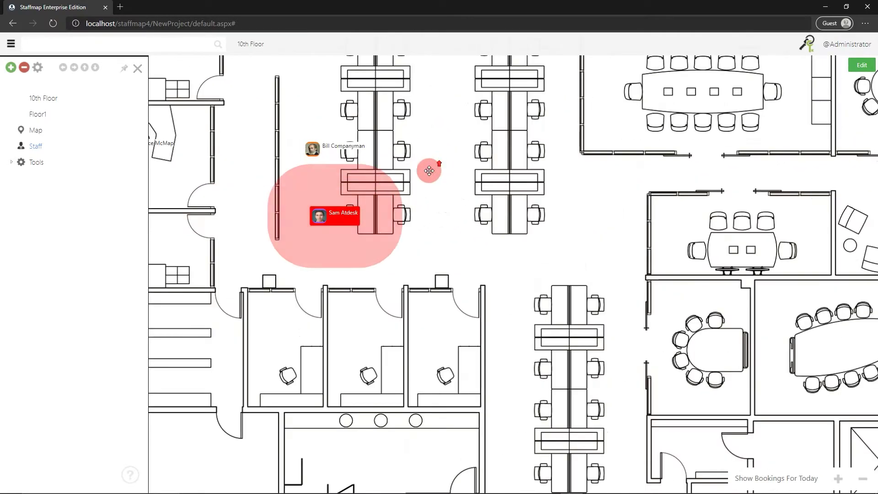
pyautogui.scroll(1, 302, 178)
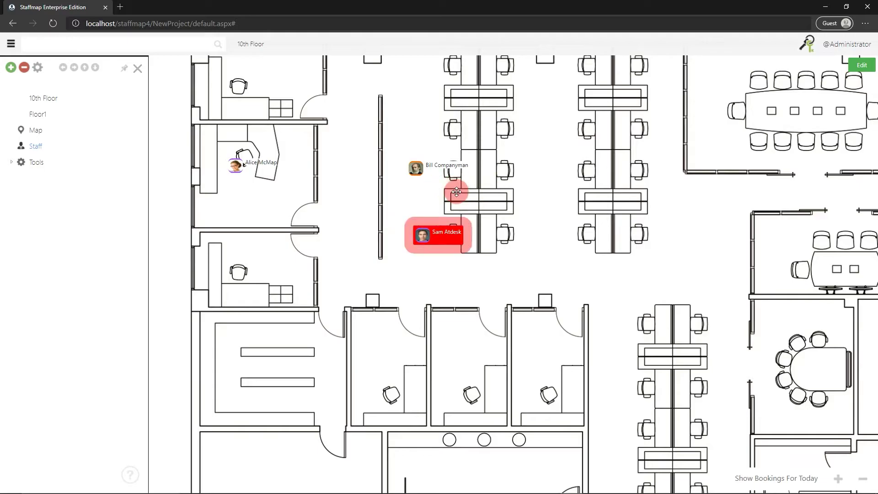
pyautogui.click(439, 201)
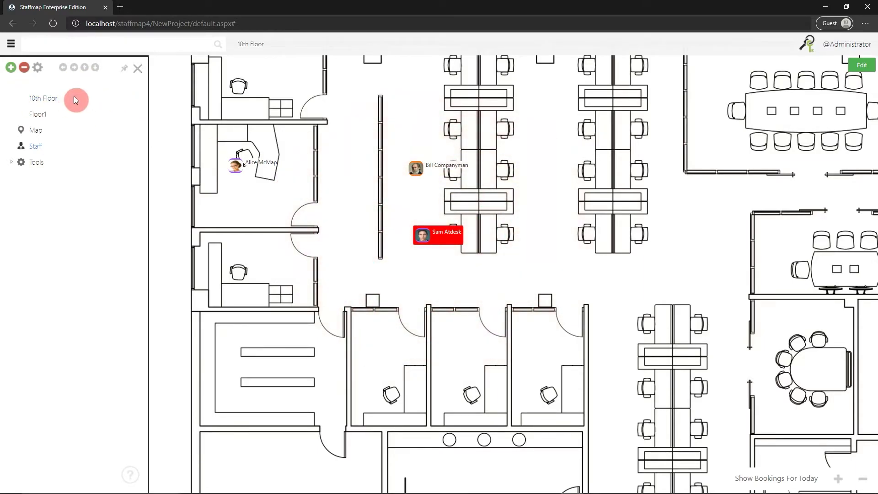
pyautogui.click(43, 98)
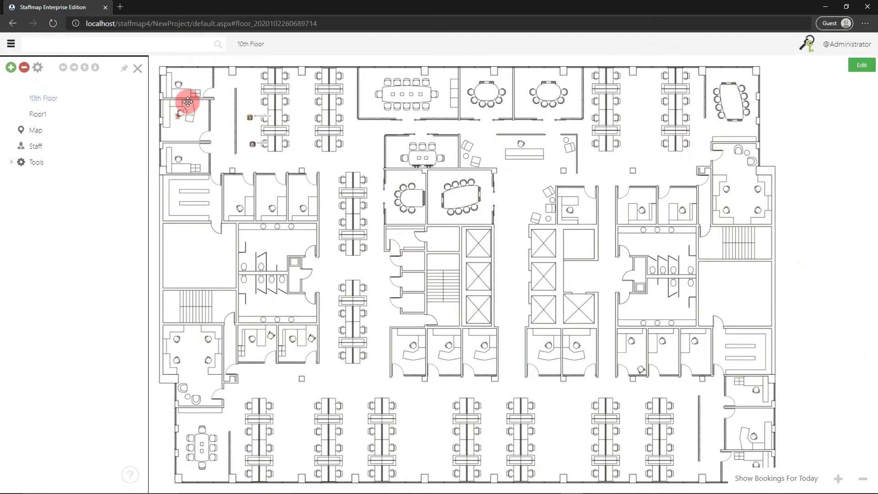
# - Change the 10th Floor's icon to office.png in Floor Properties and save it
pyautogui.click(39, 71)
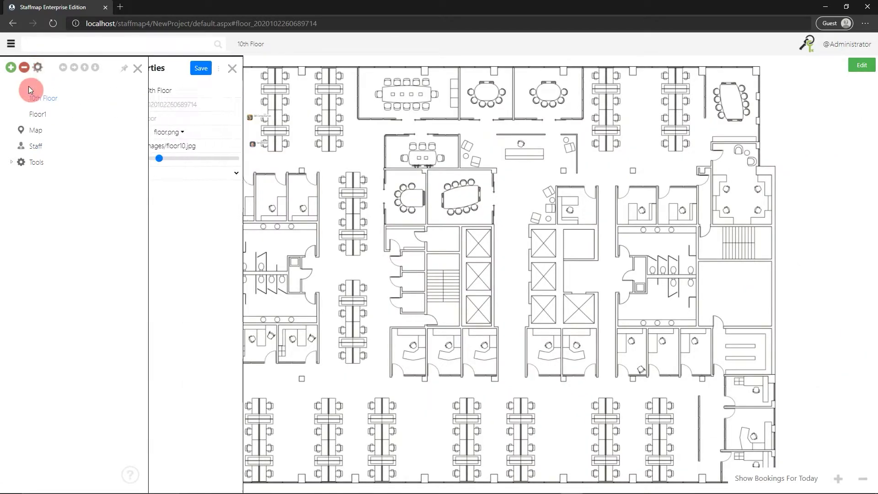
pyautogui.moveTo(314, 137); pyautogui.dragTo(495, 143)
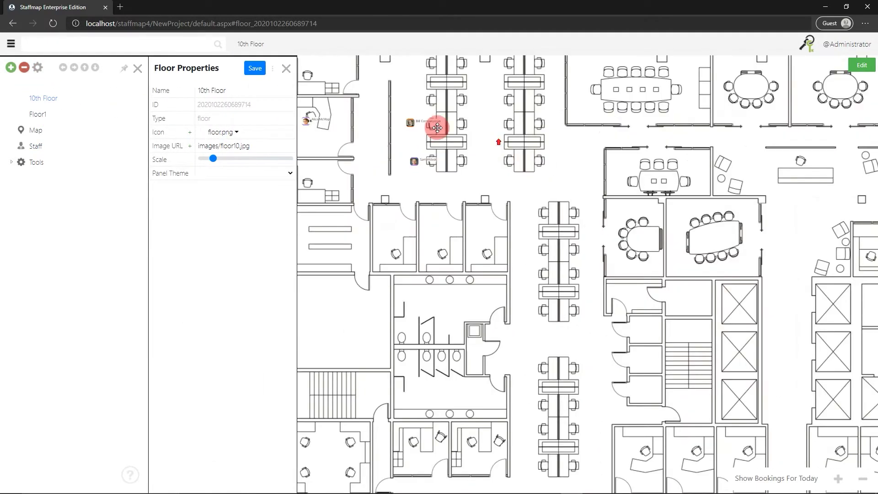
pyautogui.scroll(2, 441, 133)
pyautogui.click(224, 94)
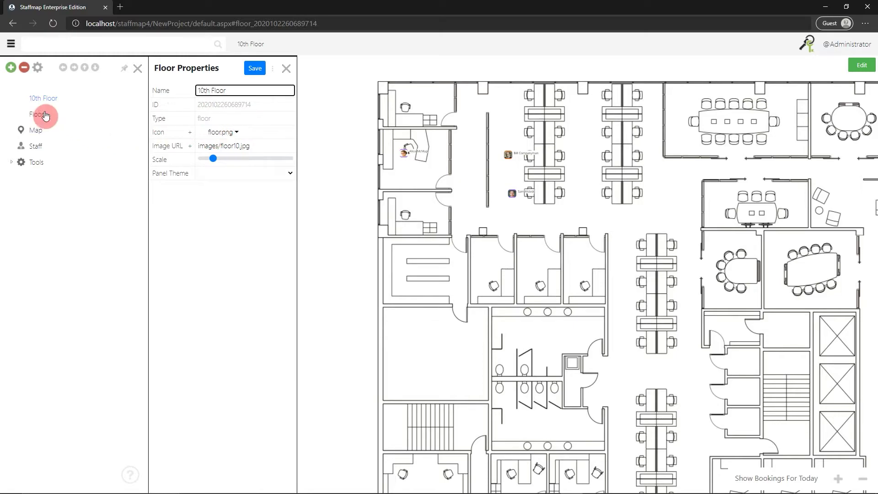
pyautogui.click(233, 132)
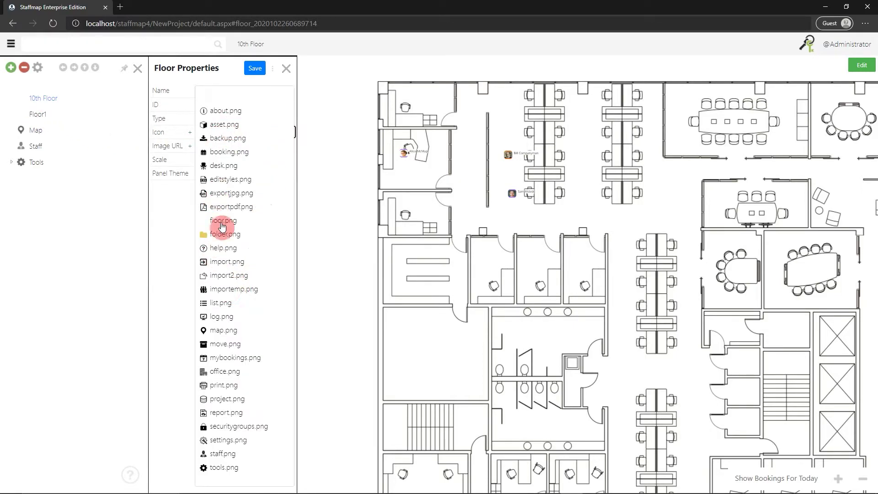
pyautogui.click(225, 373)
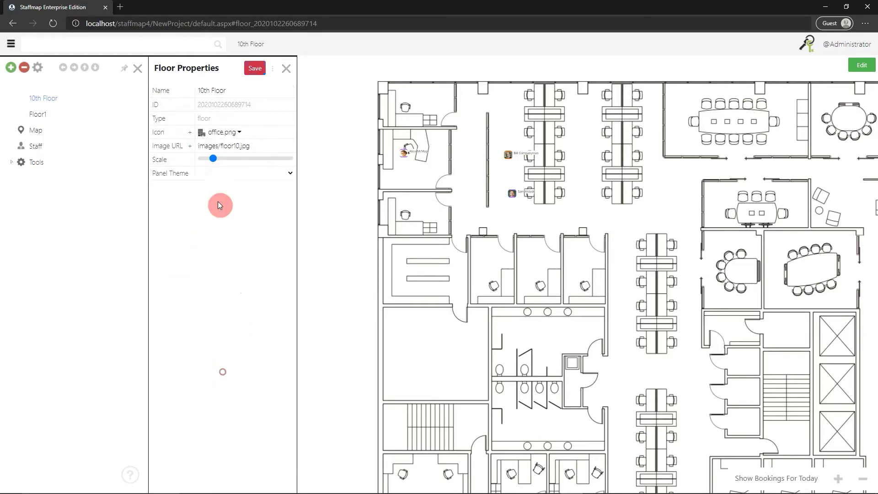
pyautogui.click(255, 69)
pyautogui.click(66, 98)
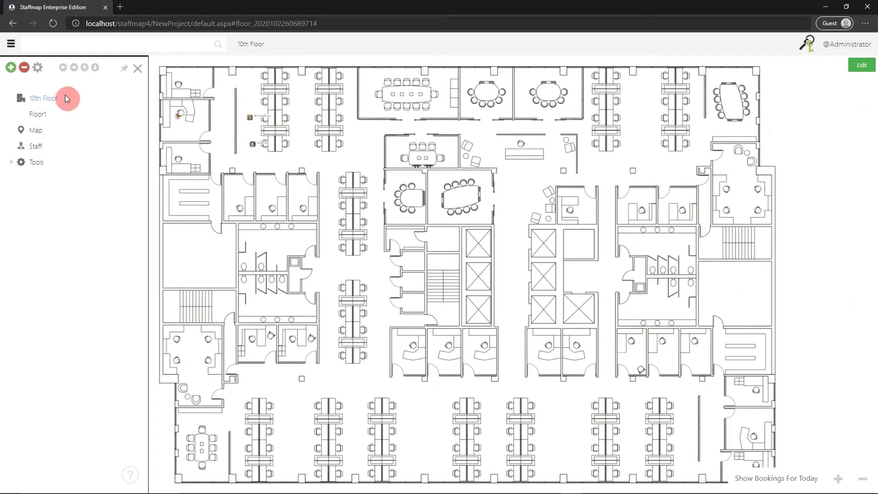
# - Raise the 10th Floor's employee panel scale to 1.625 and save it
pyautogui.click(36, 67)
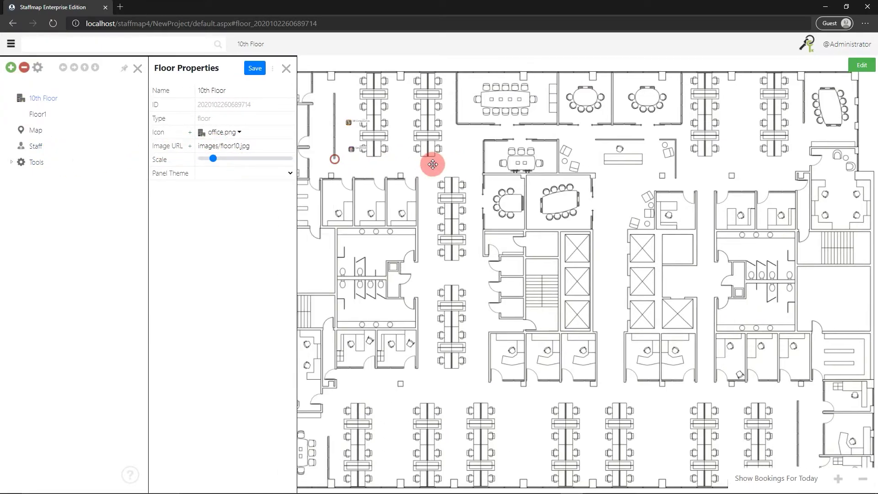
pyautogui.moveTo(434, 163); pyautogui.dragTo(545, 183)
pyautogui.scroll(3, 433, 149)
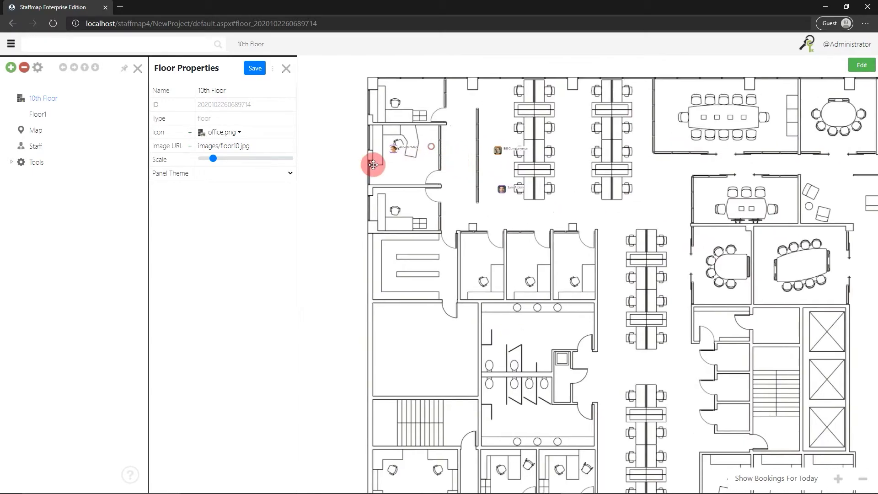
pyautogui.click(213, 159)
pyautogui.moveTo(214, 160); pyautogui.dragTo(221, 160)
pyautogui.click(255, 68)
pyautogui.scroll(2, 226, 126)
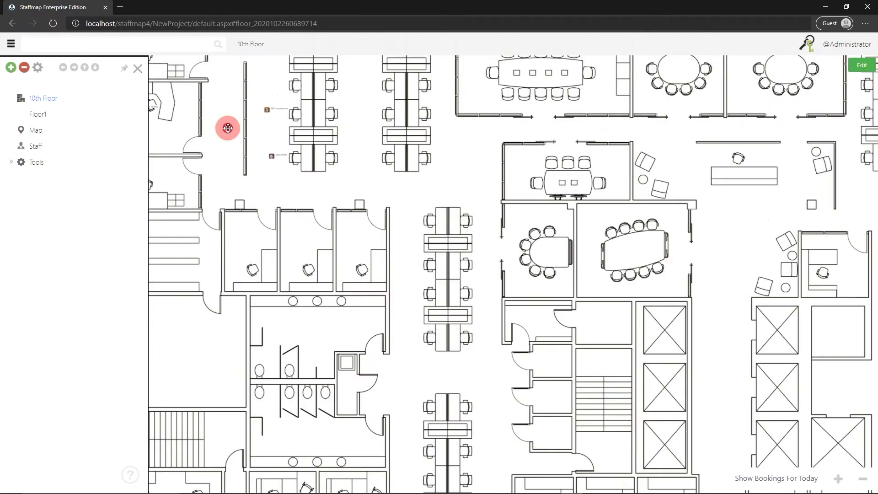
pyautogui.moveTo(228, 130); pyautogui.dragTo(345, 140)
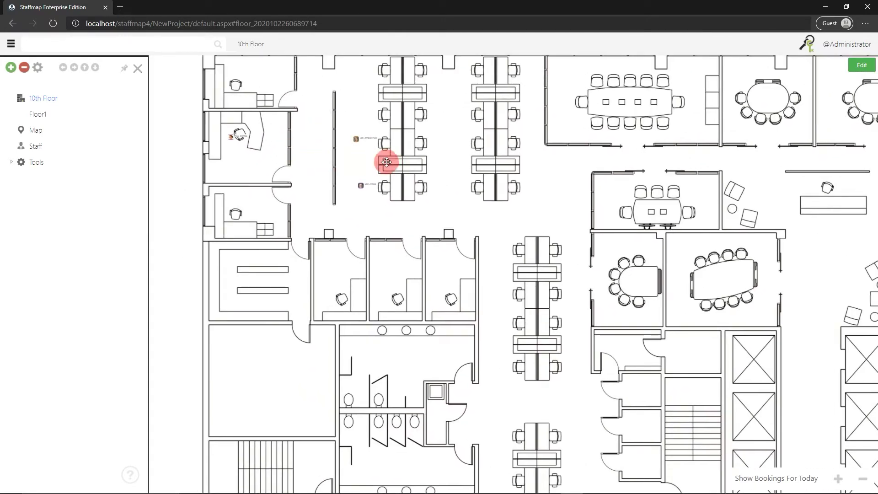
# - Save the 10th Floor properties again and bring the staff markers into view
pyautogui.click(37, 67)
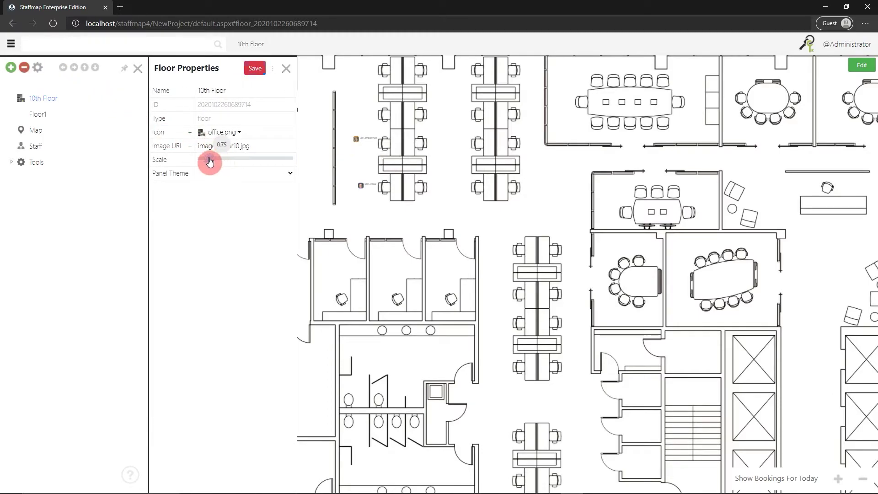
pyautogui.click(252, 71)
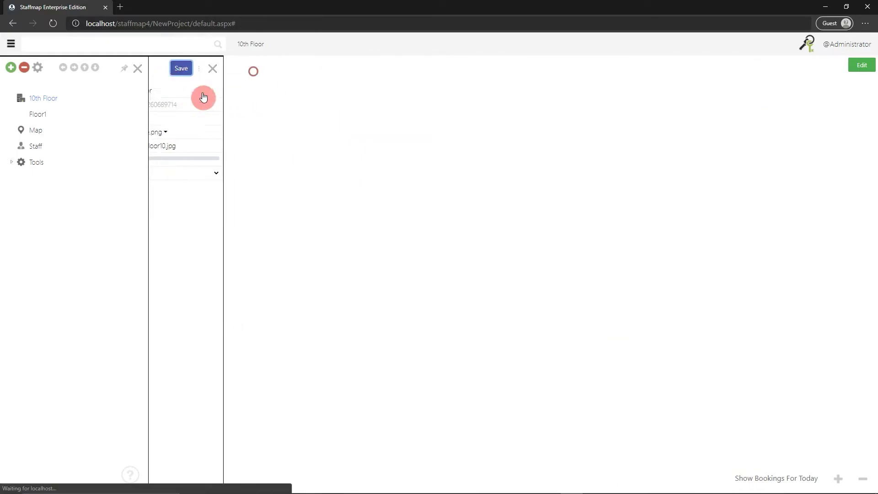
pyautogui.scroll(2, 213, 122)
pyautogui.moveTo(221, 137); pyautogui.dragTo(371, 189)
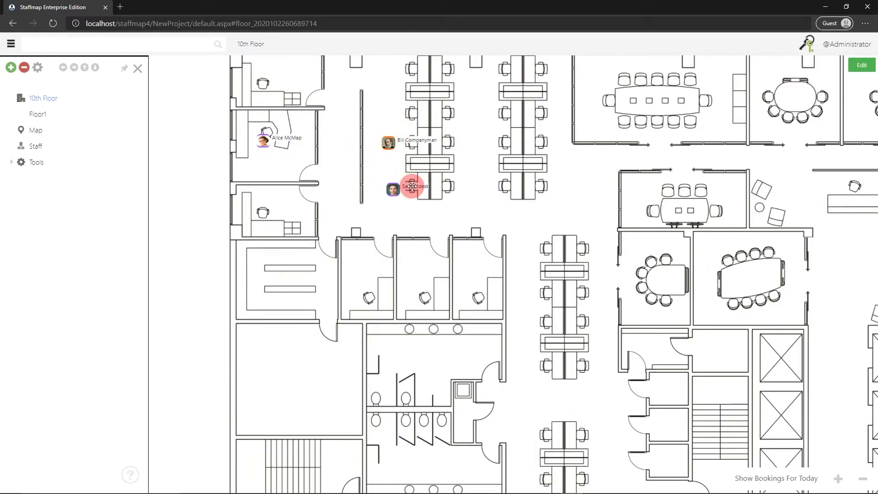
pyautogui.moveTo(316, 113); pyautogui.dragTo(350, 142)
pyautogui.click(109, 88)
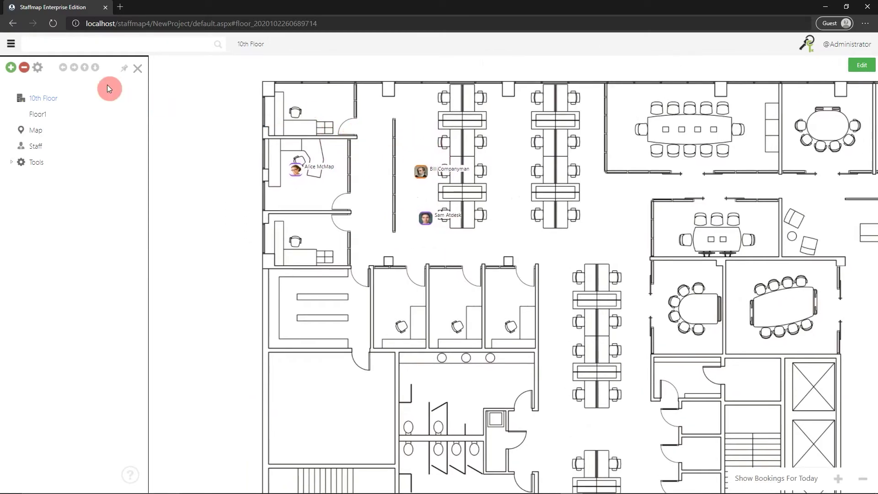
# - Set the 10th Floor's scale to 0.75 and save it
pyautogui.click(34, 68)
pyautogui.click(208, 158)
pyautogui.moveTo(208, 160); pyautogui.dragTo(206, 158)
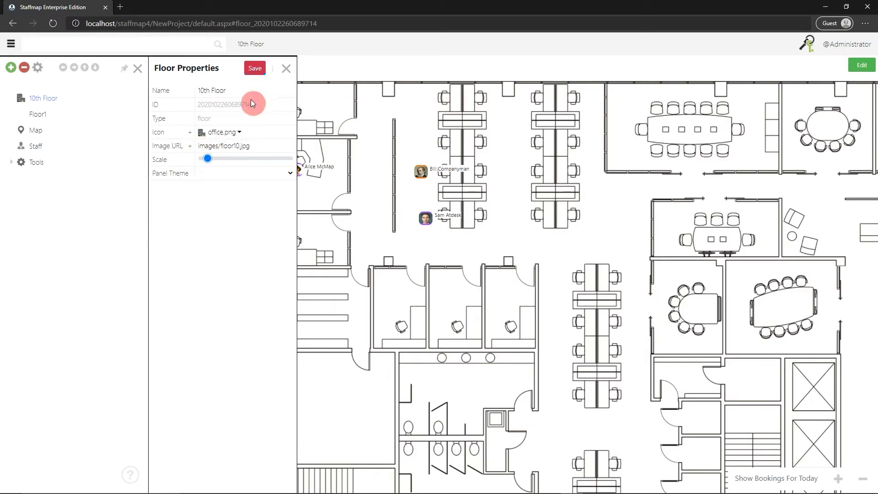
pyautogui.click(255, 67)
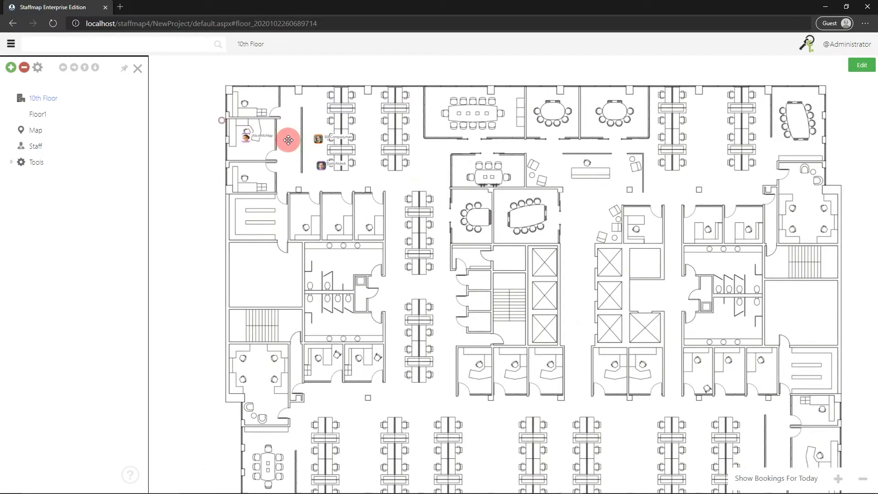
pyautogui.scroll(3, 270, 139)
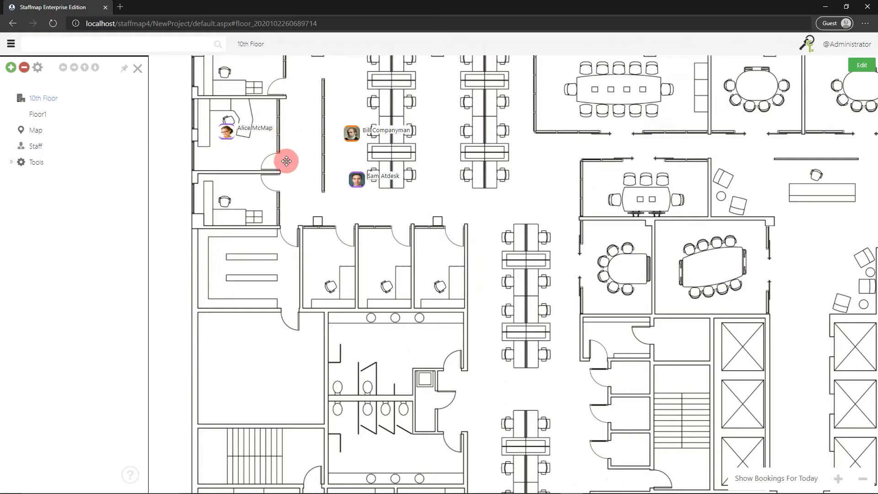
# - Swap the 10th Floor's Image URL to floor10-B.jpg and save the properties
pyautogui.click(37, 73)
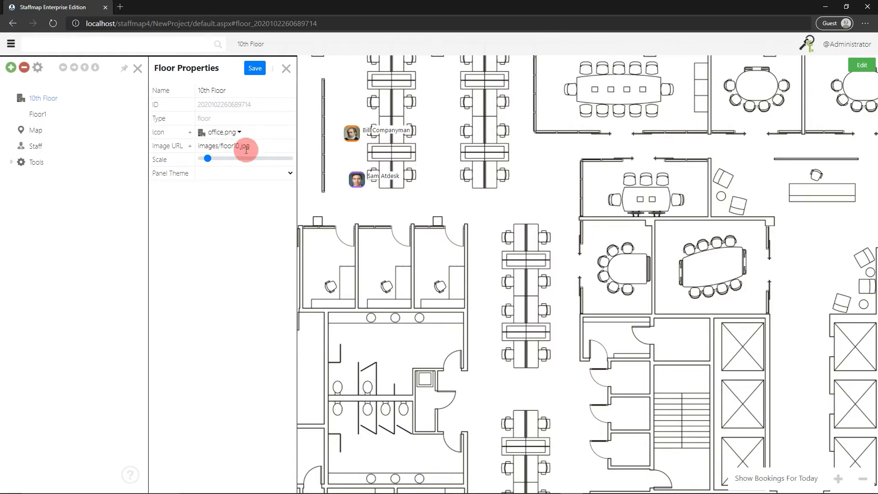
pyautogui.moveTo(368, 117)
pyautogui.mouseDown()
pyautogui.moveTo(345, 97)
pyautogui.moveTo(430, 112)
pyautogui.mouseUp()
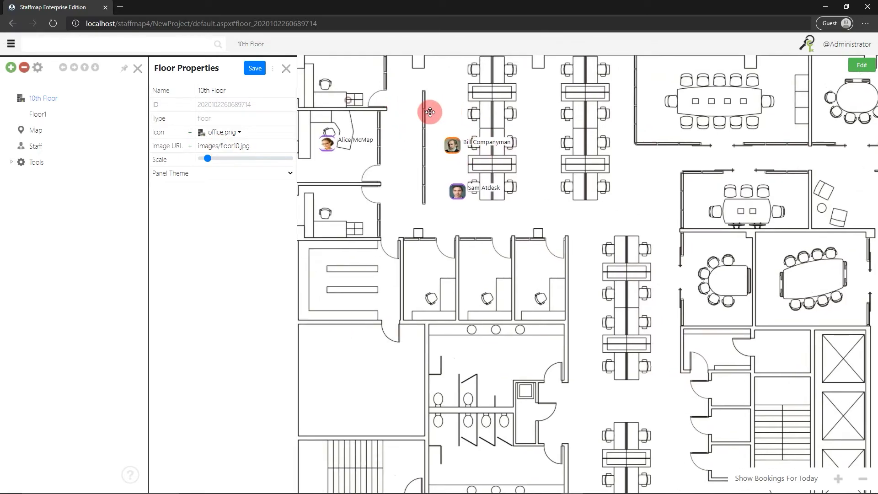
pyautogui.click(189, 148)
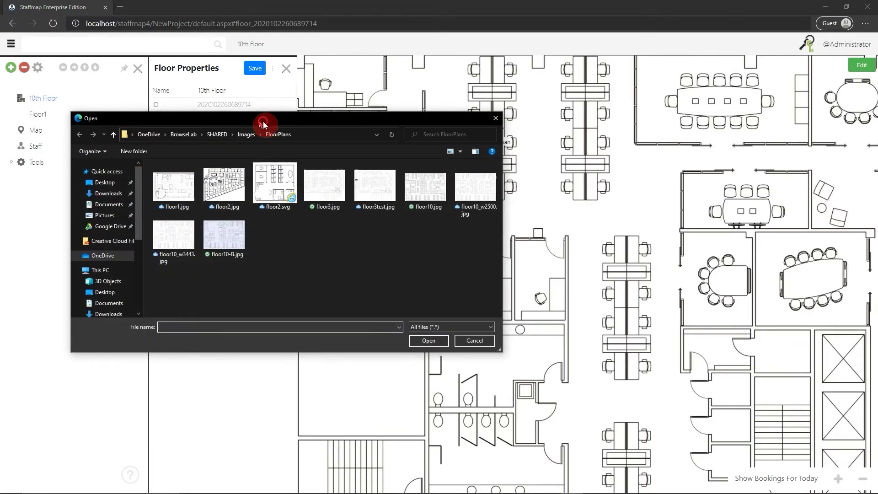
pyautogui.moveTo(260, 122); pyautogui.dragTo(230, 111)
pyautogui.click(196, 232)
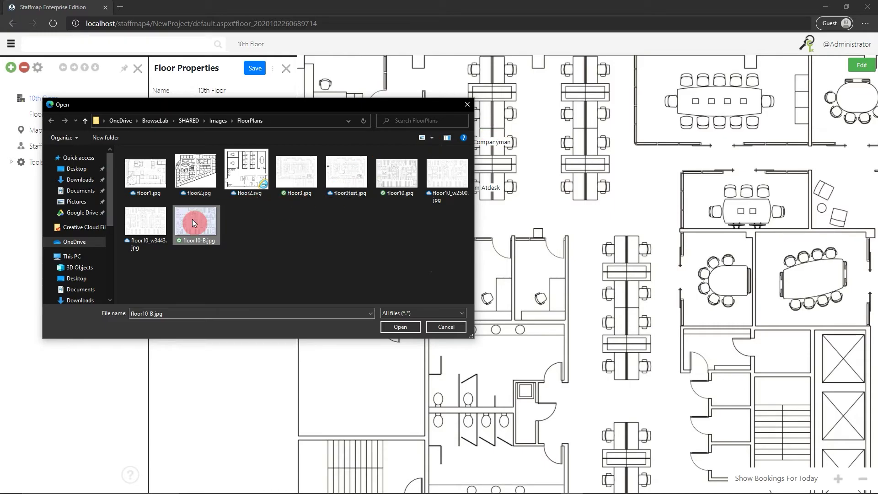
pyautogui.click(409, 325)
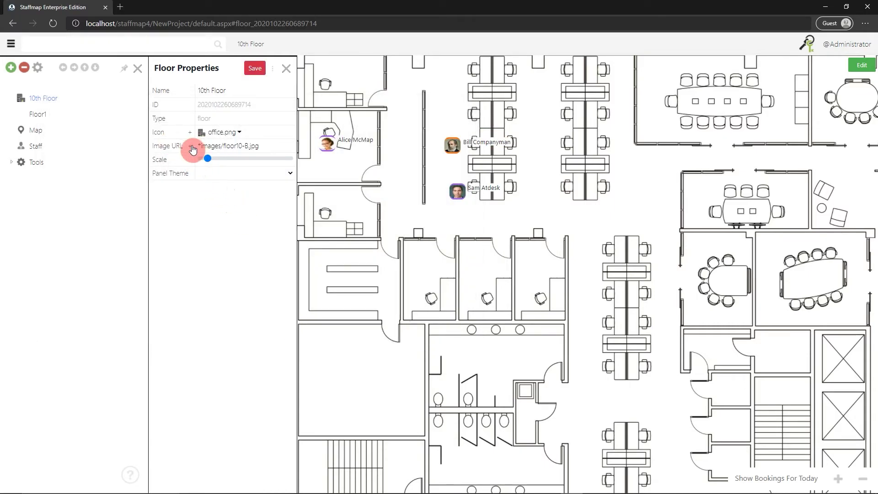
pyautogui.click(255, 72)
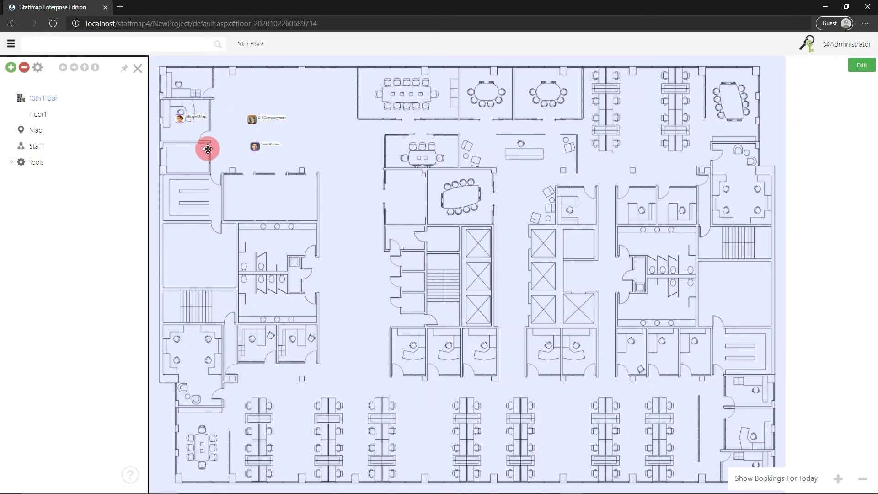
# - Zoom and pan the plan to frame the meeting rooms near the open area
pyautogui.moveTo(208, 149); pyautogui.dragTo(361, 189)
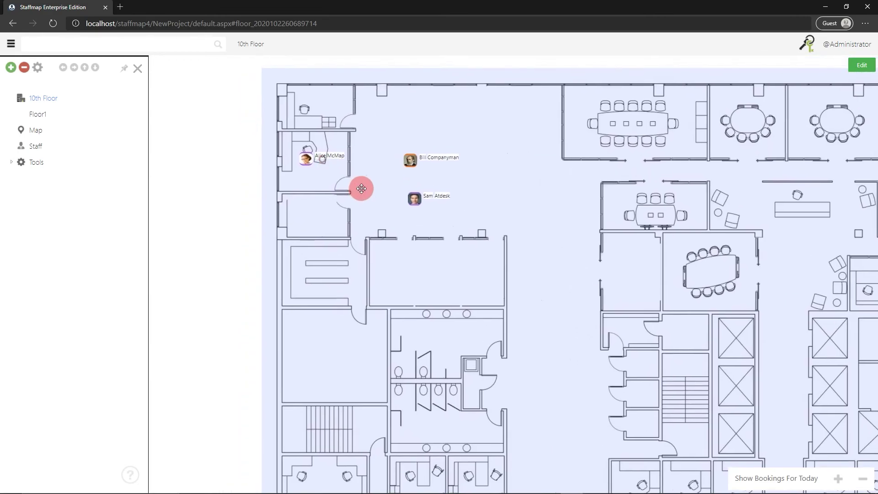
pyautogui.scroll(1, 391, 172)
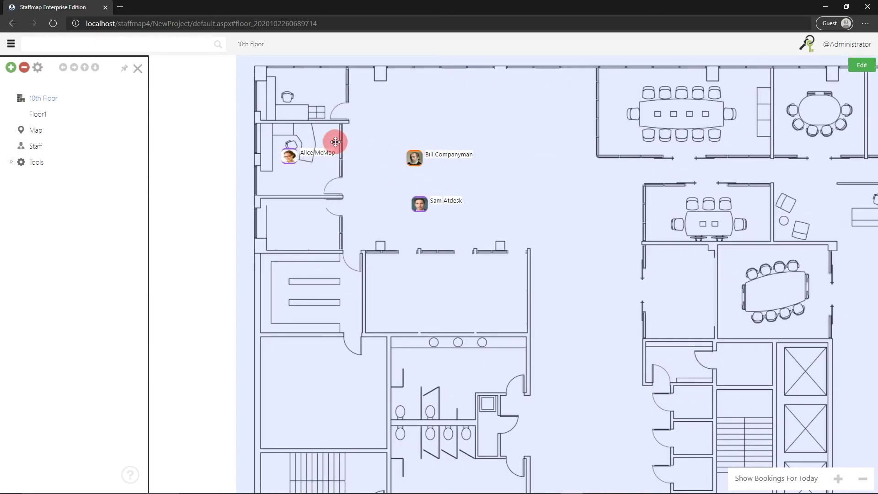
pyautogui.moveTo(394, 215); pyautogui.dragTo(350, 223)
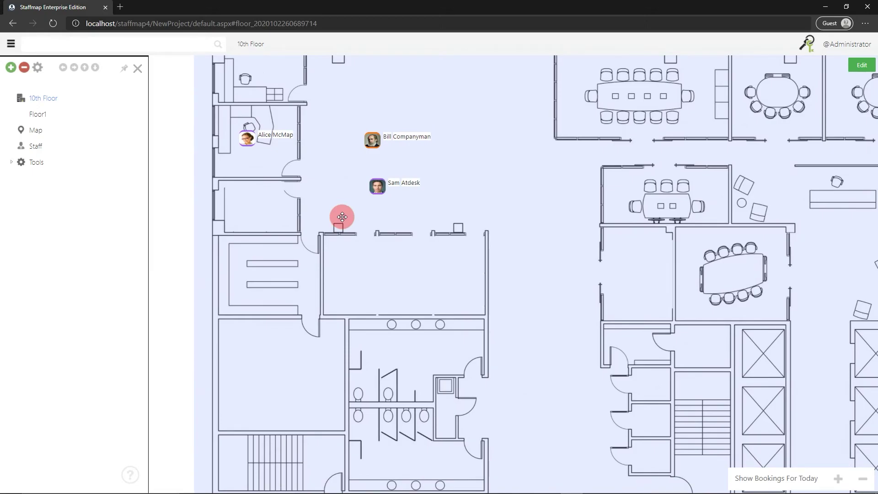
pyautogui.scroll(-1, 353, 211)
pyautogui.scroll(-1, 320, 224)
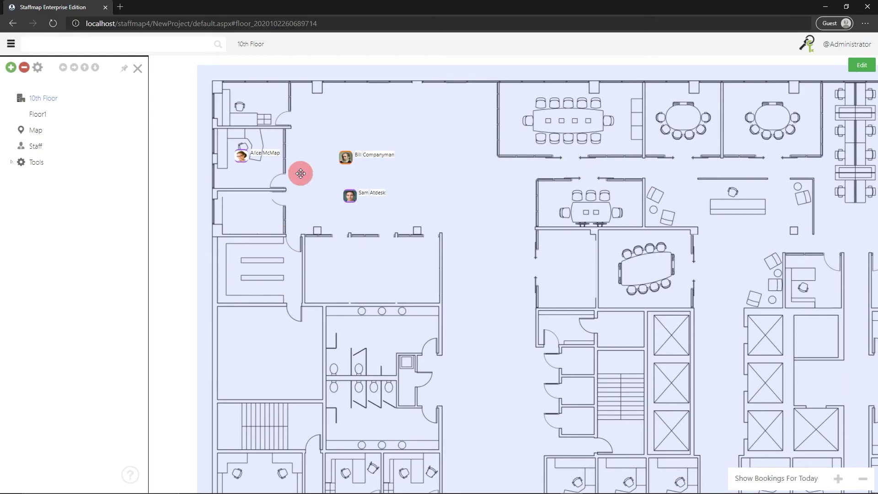
pyautogui.scroll(1, 284, 217)
pyautogui.scroll(-1, 338, 186)
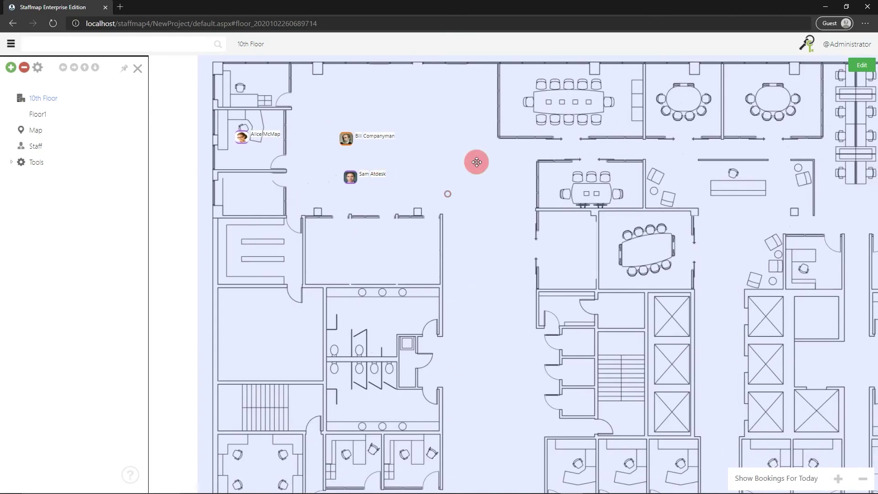
# - Move the two open-area employees into a meeting room and the boardroom, then save
pyautogui.click(846, 67)
pyautogui.click(846, 85)
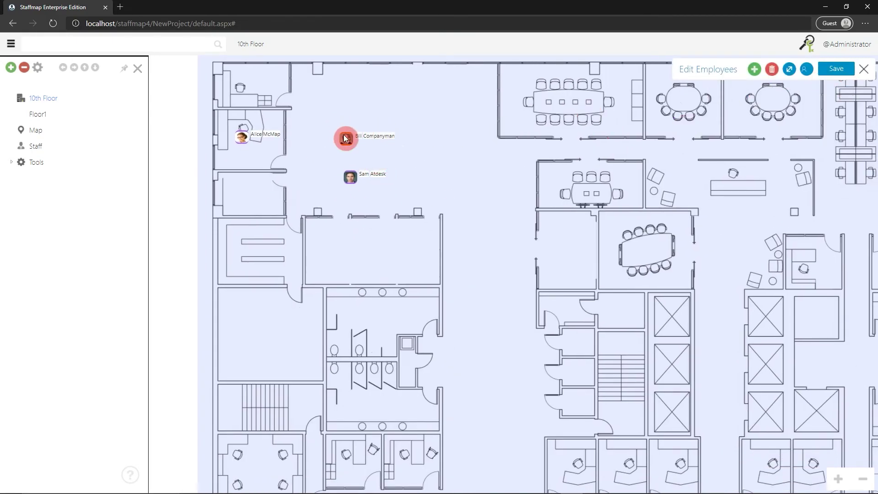
pyautogui.moveTo(580, 213); pyautogui.dragTo(578, 182)
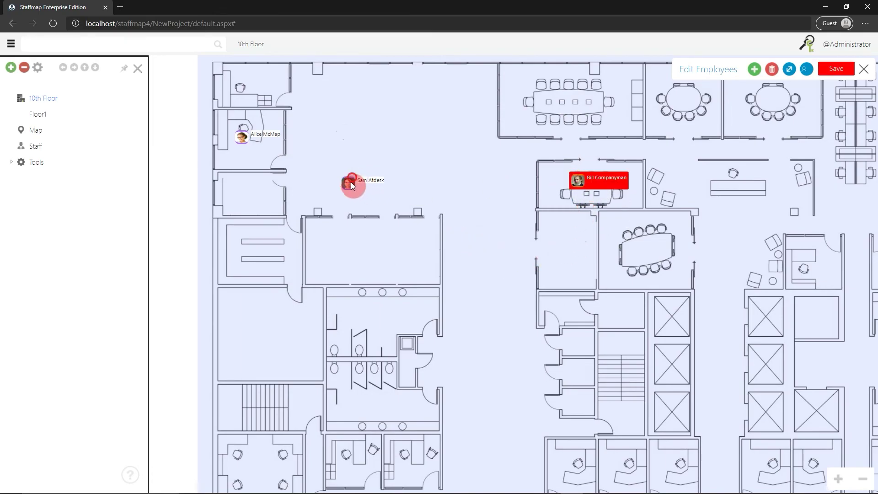
pyautogui.moveTo(351, 183)
pyautogui.mouseDown()
pyautogui.moveTo(622, 153)
pyautogui.moveTo(561, 117)
pyautogui.mouseUp()
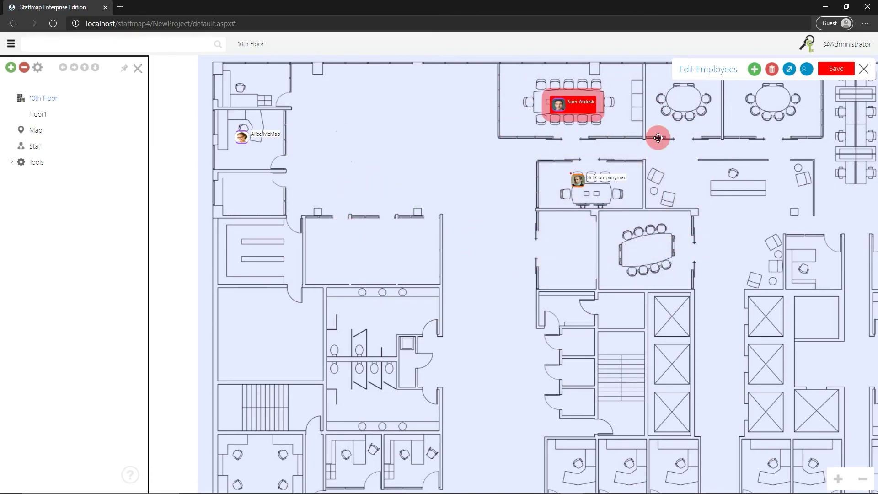
pyautogui.click(836, 69)
pyautogui.click(864, 68)
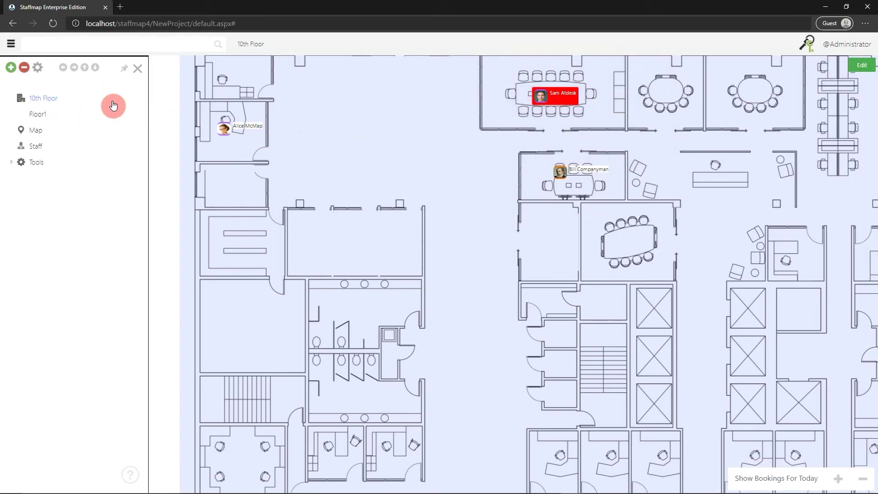
# - Select Floor1 and delete it permanently, confirming the Delete Page prompt
pyautogui.click(39, 115)
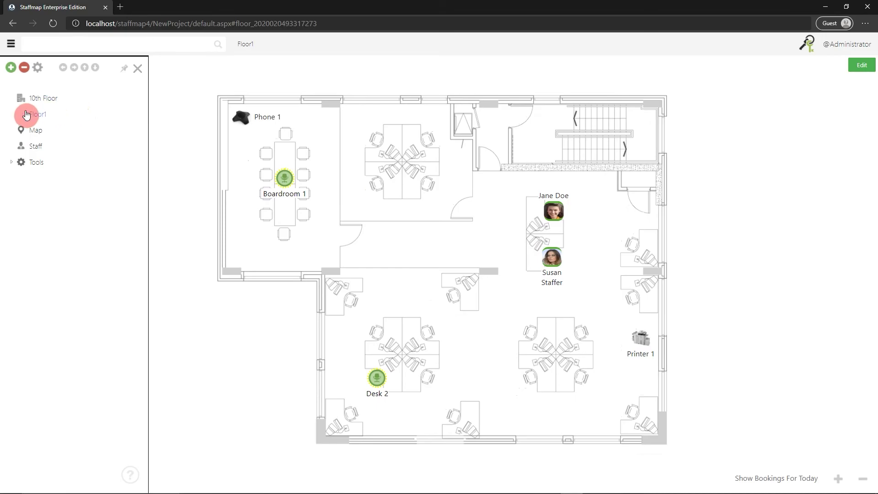
pyautogui.click(24, 69)
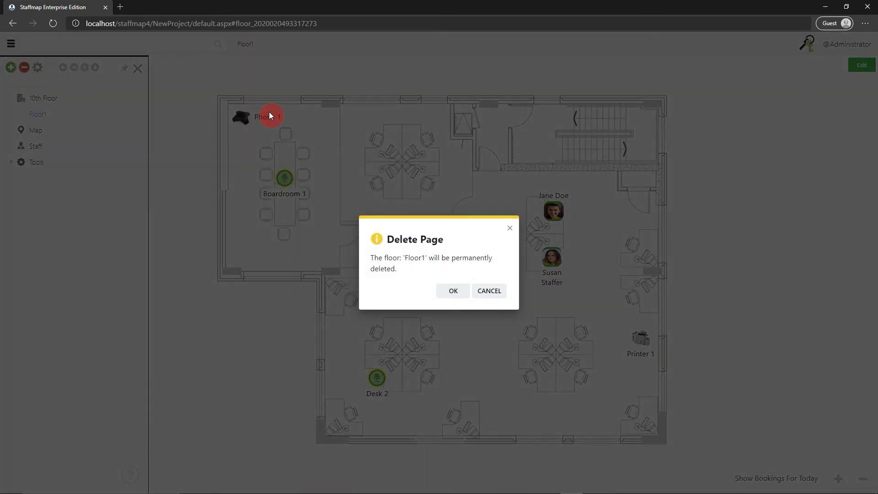
pyautogui.click(457, 292)
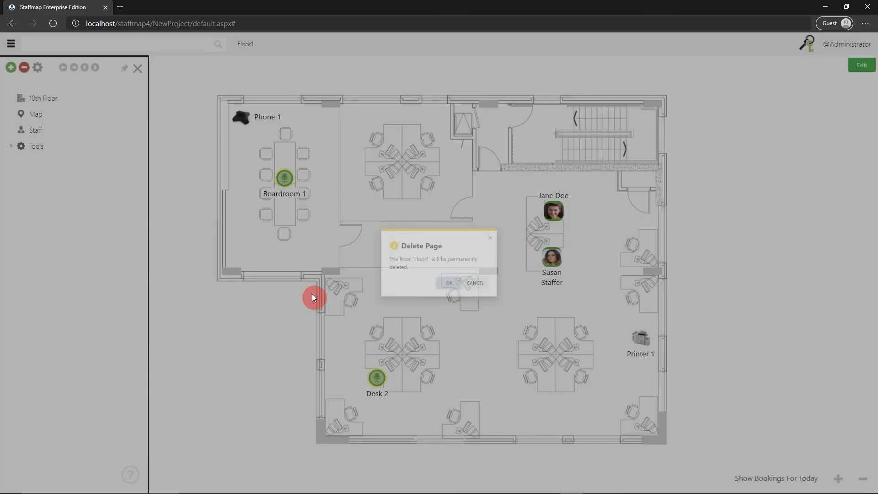